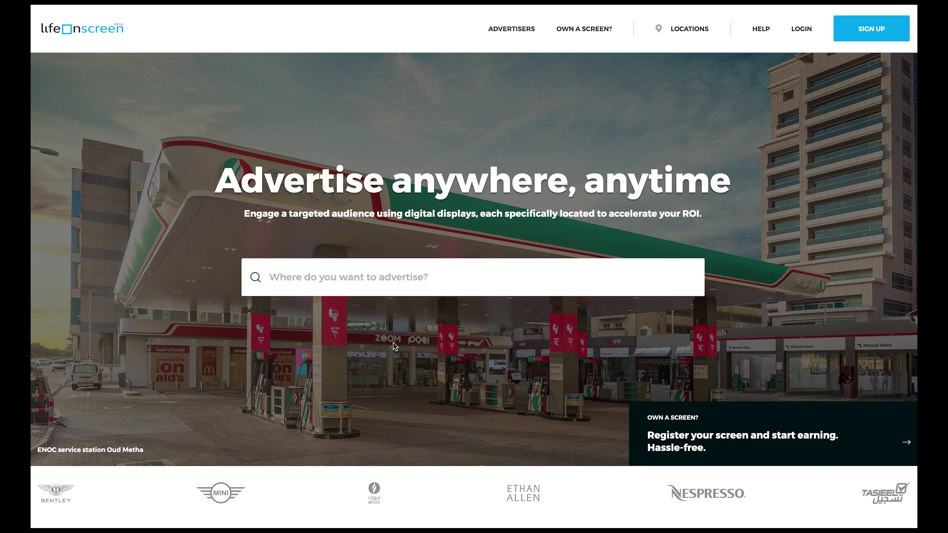
# Log in to the account and start adding a new location from the profile's Locations & Screens section
pyautogui.click(802, 30)
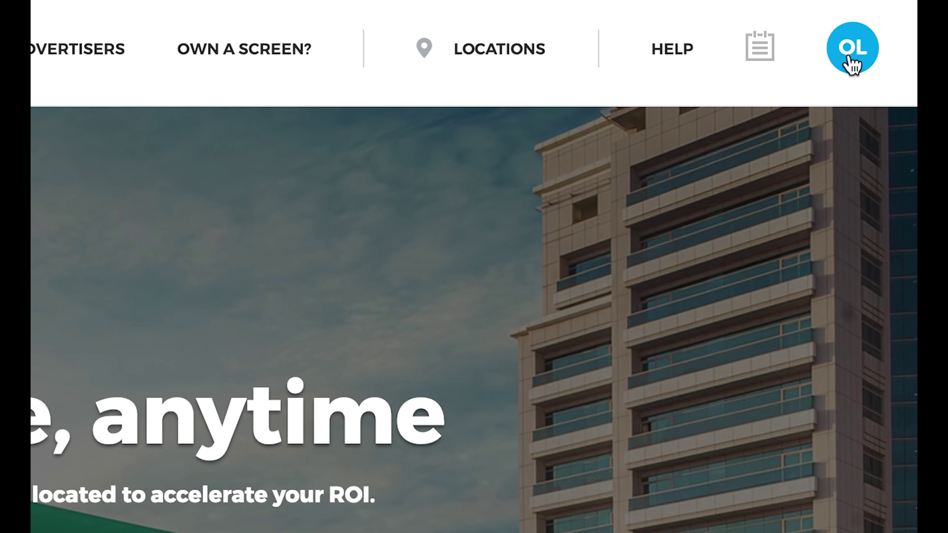
pyautogui.click(851, 62)
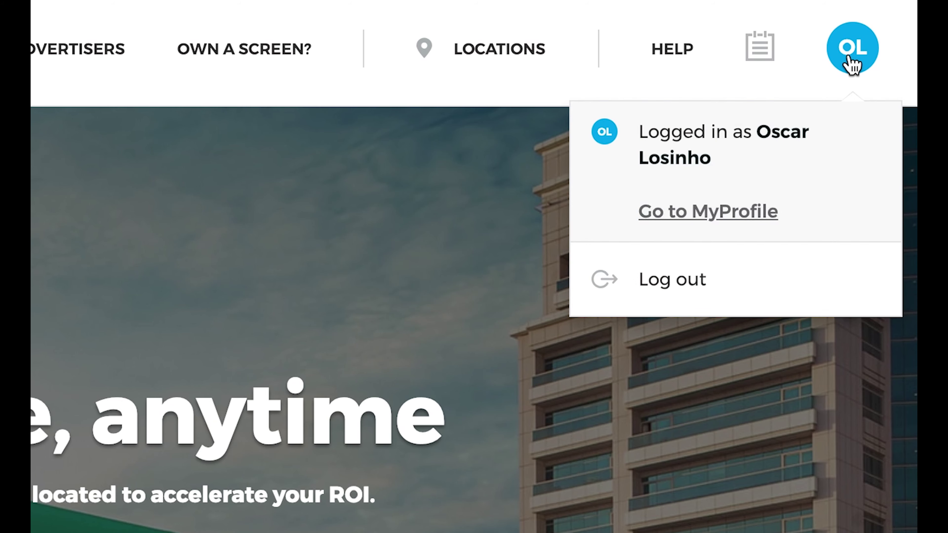
pyautogui.click(703, 220)
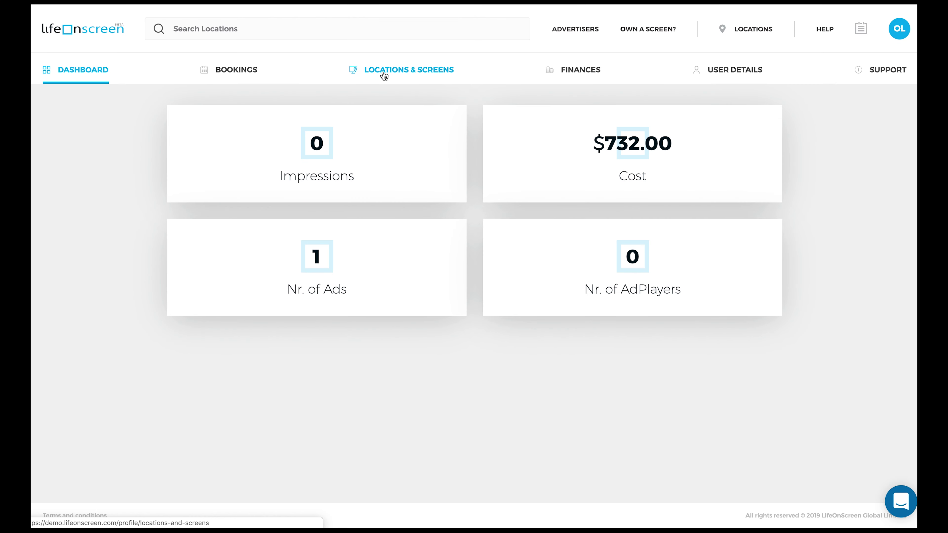
pyautogui.click(444, 182)
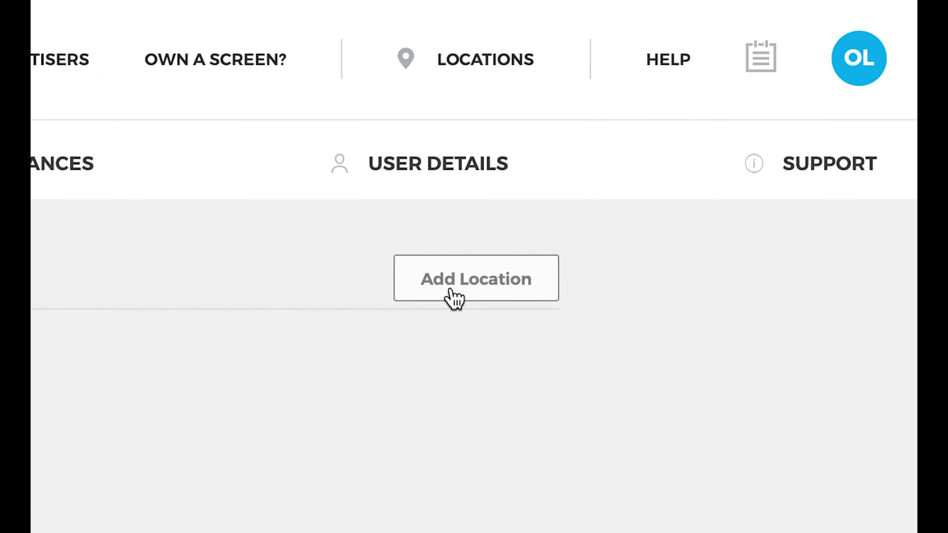
pyautogui.click(451, 293)
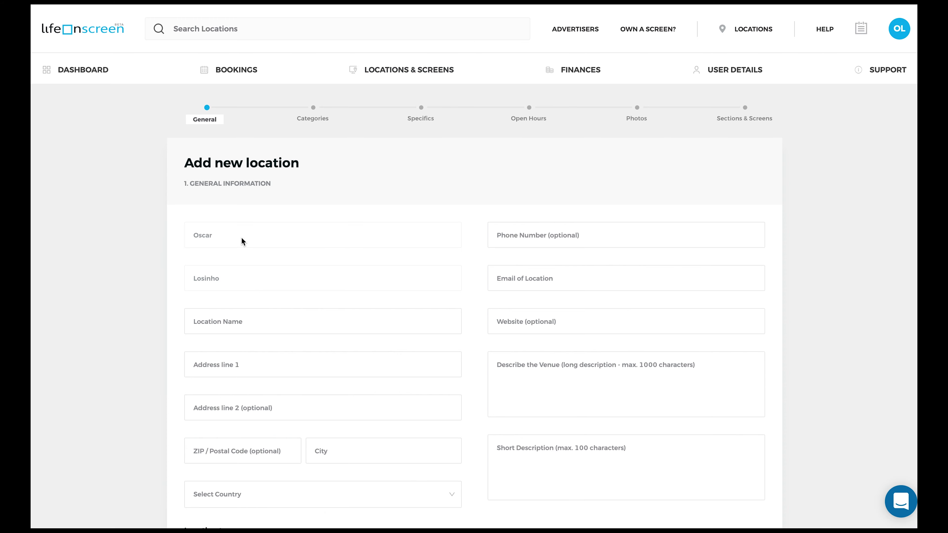
# Name the new location Oscar's and enter its street address in the first address line
pyautogui.click(222, 321)
pyautogui.write('O')
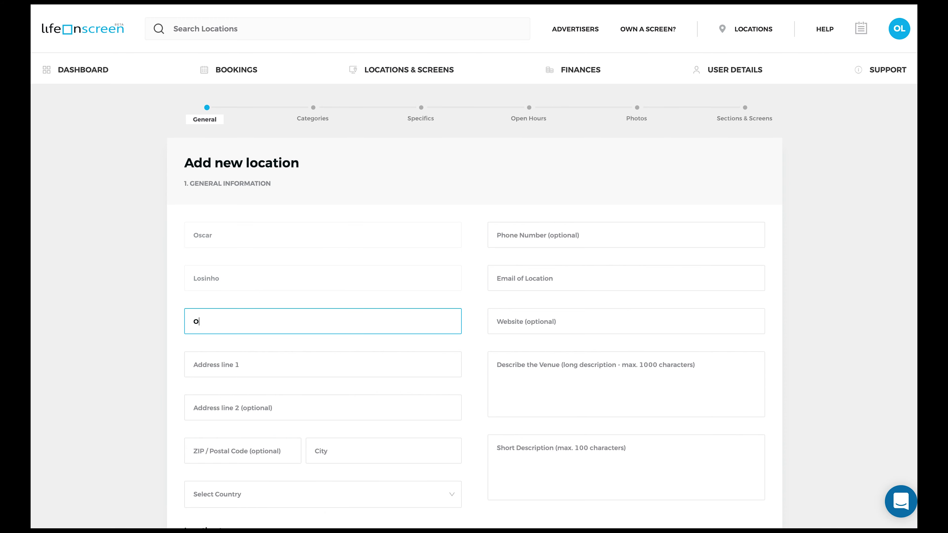
pyautogui.write("scar'sOcean Drive 123")
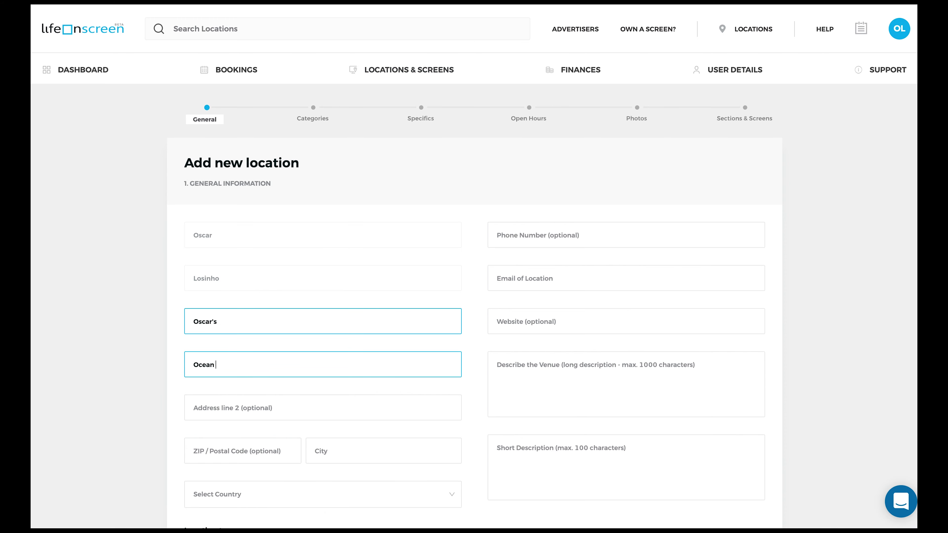
# Set the location's city to Sydney and its country to Australia, leaving the optional address fields empty
pyautogui.press('Tab')
pyautogui.press('Tab')
pyautogui.press('Tab')
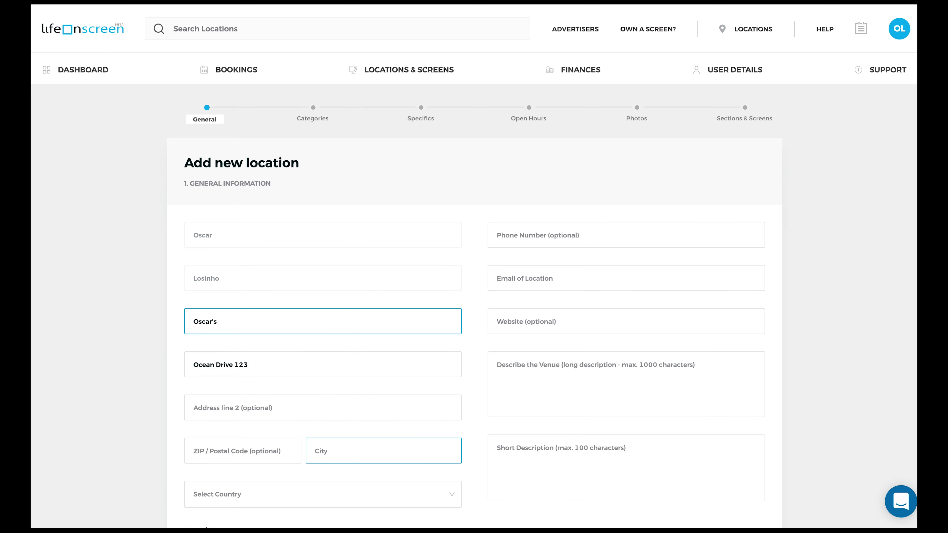
pyautogui.write('Sydney')
pyautogui.click(349, 497)
pyautogui.scroll(-3, 335, 475)
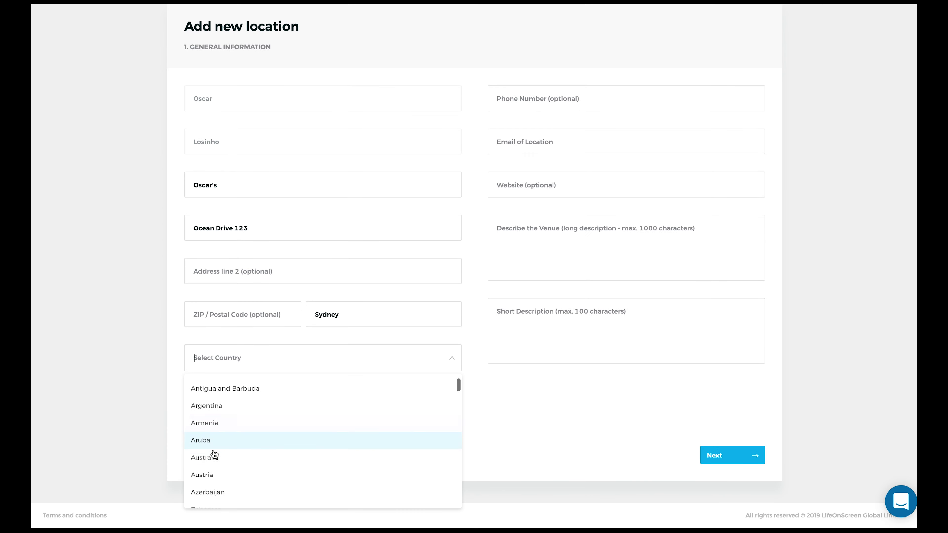
pyautogui.click(211, 455)
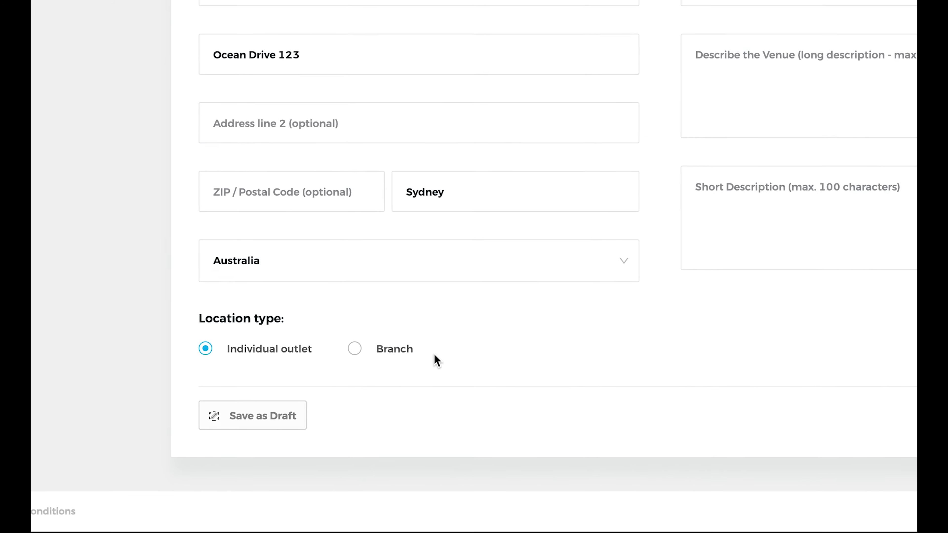
# Fill in the location's contact e-mail with the suggested saved address, skipping the optional phone number
pyautogui.press('Tab')
pyautogui.press('Tab')
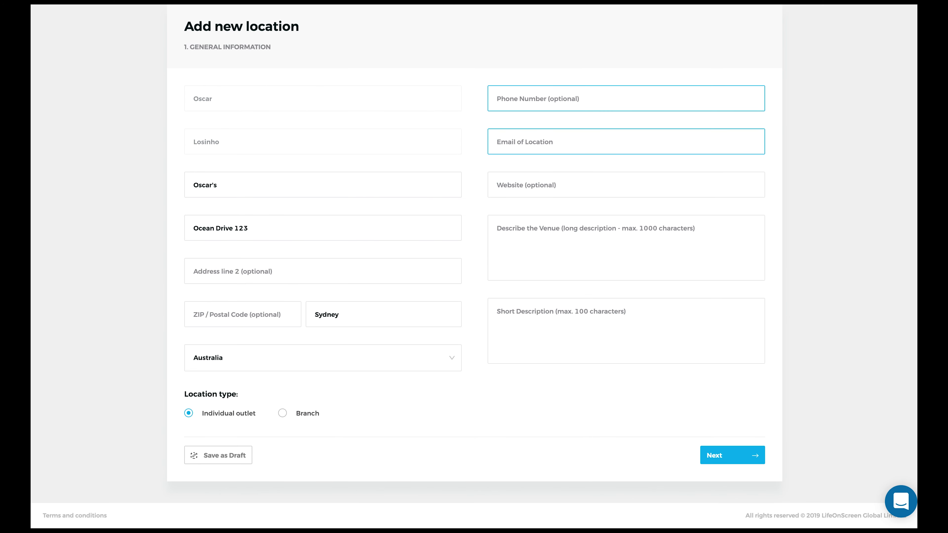
pyautogui.write('oscar')
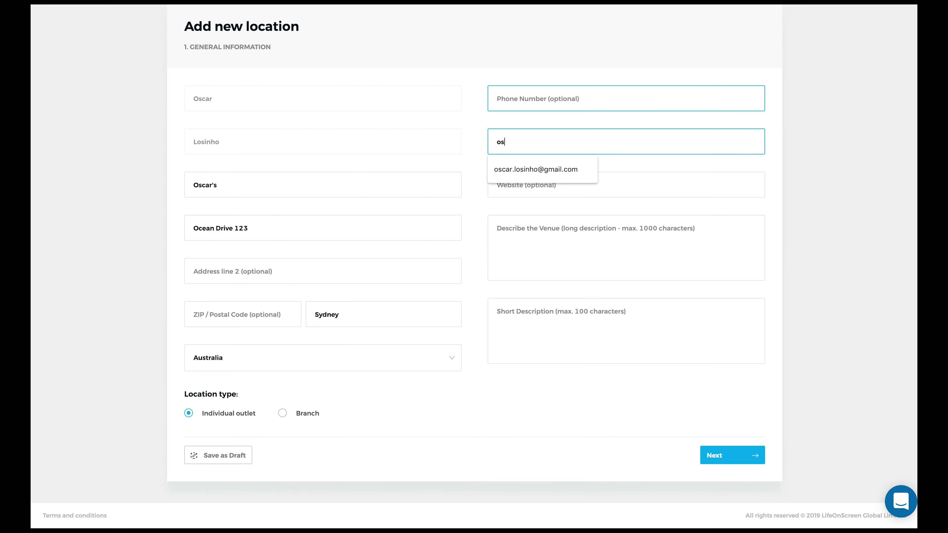
pyautogui.click(534, 169)
# Enter a long description of the Sydney sandwich shop and the short description "Great sandwich shop!", and continue to Categories
pyautogui.scroll(1, 573, 270)
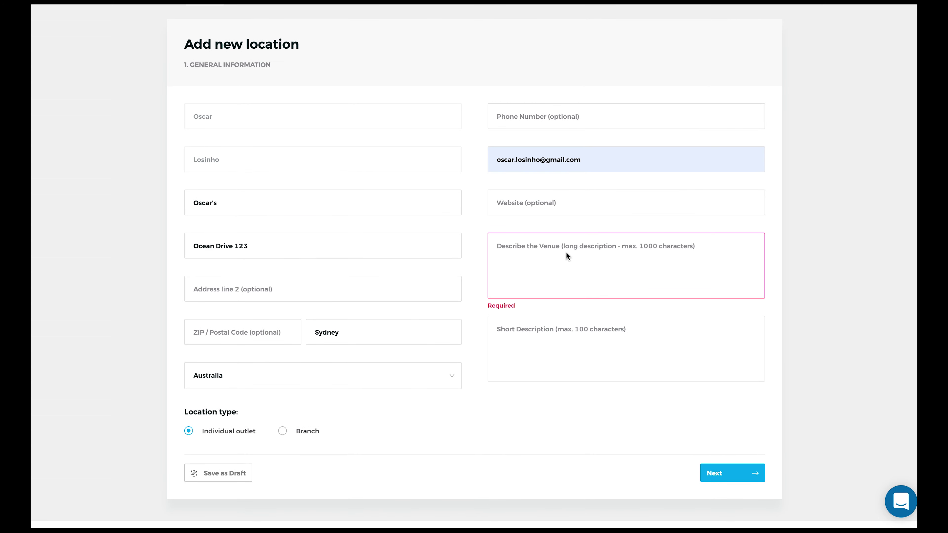
pyautogui.write('Oscar’s is a sandwich shop in Sydney. It’s one of the best sandwich shops in Australia. Critics laud is as the only Michelin star worthy sandwich shop in the world. It has an international following and is rapidly expanding abroad. More than 142 thousand clients buy sandwiches here every year.')
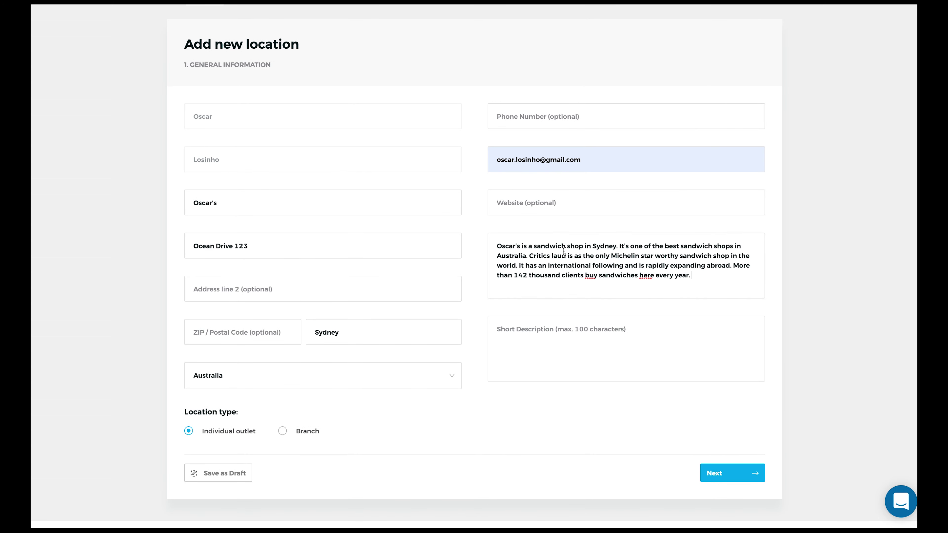
pyautogui.click(578, 336)
pyautogui.write('Great san')
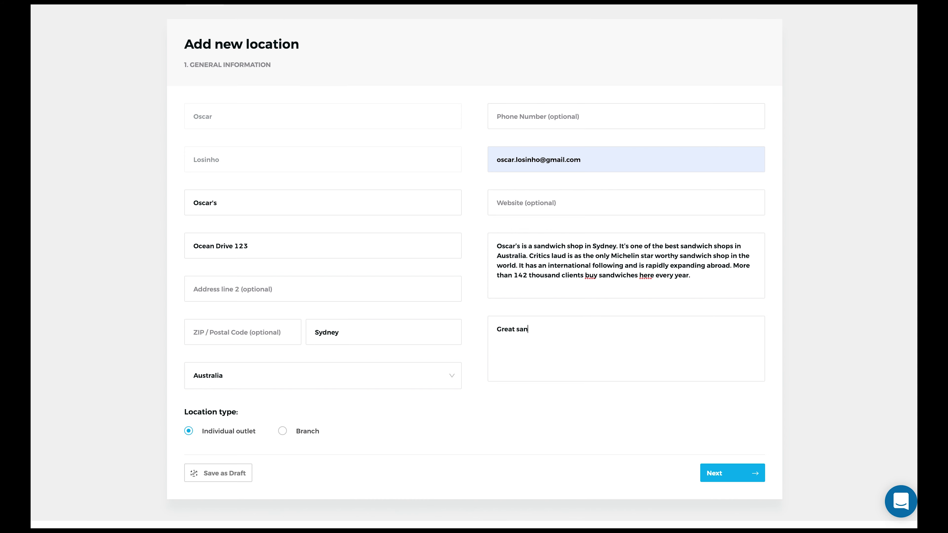
pyautogui.write('dwich shop!')
pyautogui.click(731, 474)
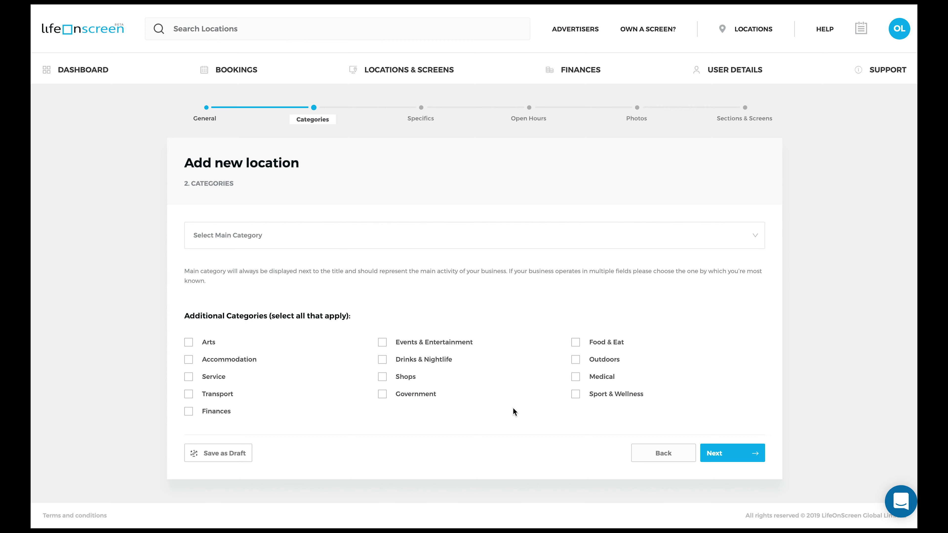
# Choose Food & Eat as main category and Drinks & Nightlife as additional category, and continue to Specifics
pyautogui.click(289, 241)
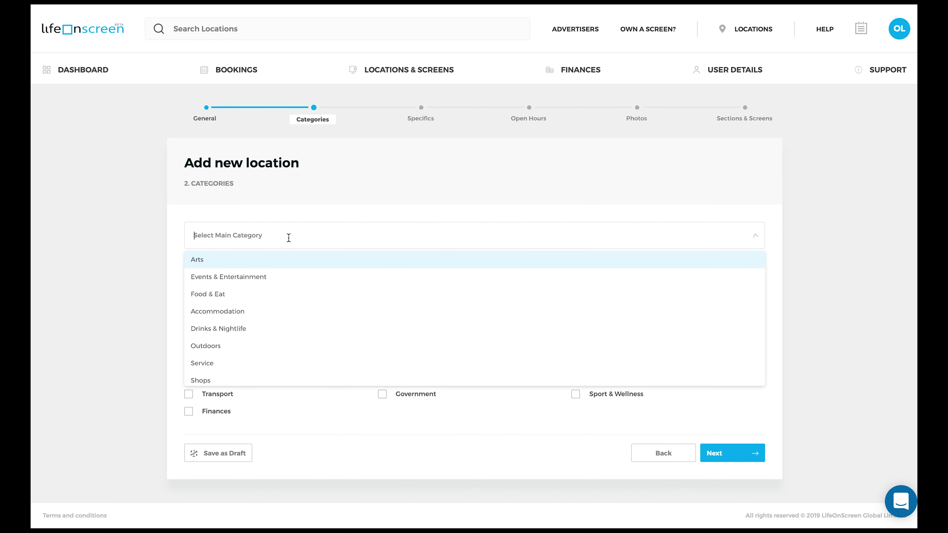
pyautogui.click(212, 295)
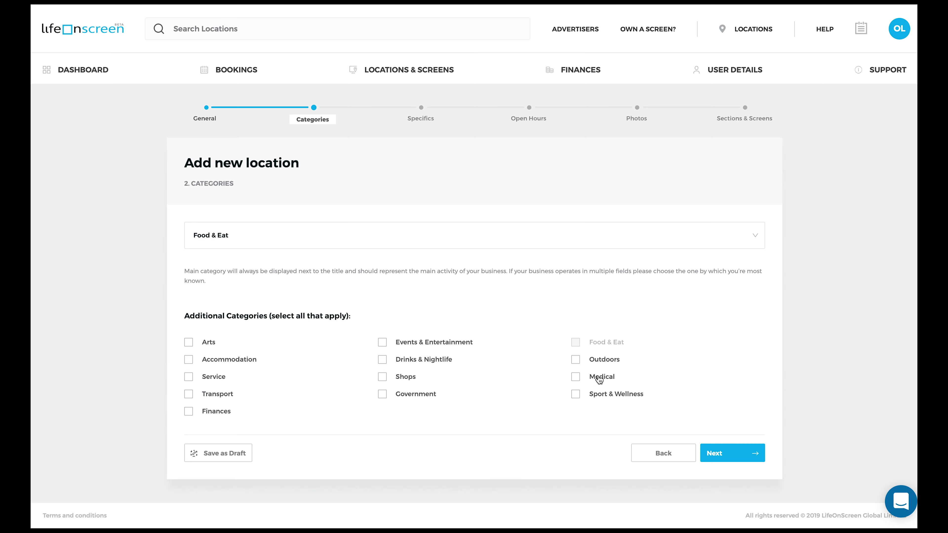
pyautogui.click(402, 360)
pyautogui.click(717, 454)
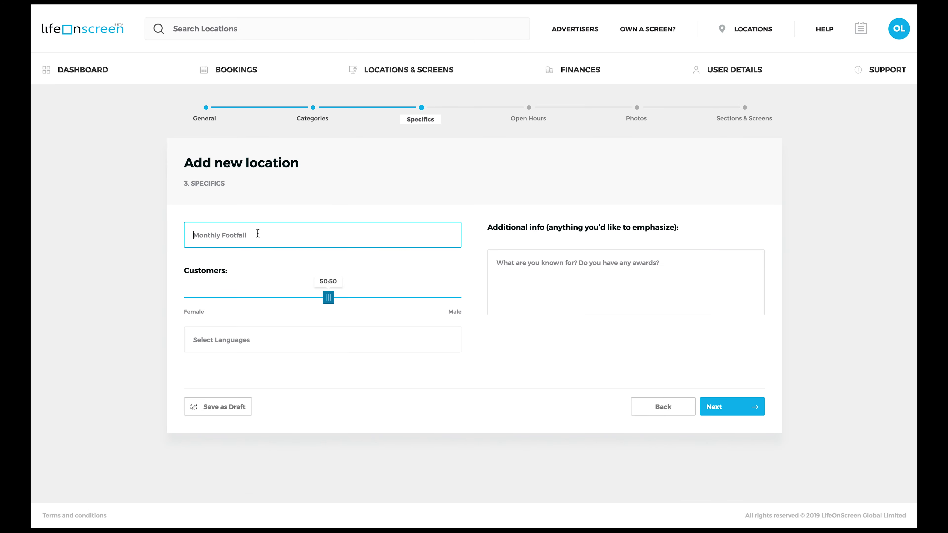
# Set the monthly footfall to 7800 and the customers' female-to-male ratio to 60:40
pyautogui.write('7800')
pyautogui.click(327, 299)
pyautogui.moveTo(330, 299); pyautogui.dragTo(350, 298)
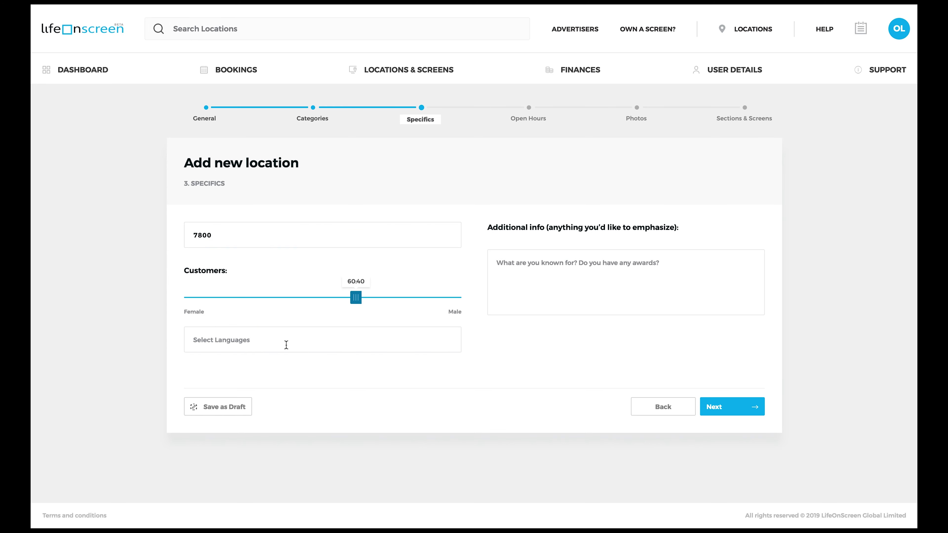
# Select Australian English as the language for the location
pyautogui.click(203, 342)
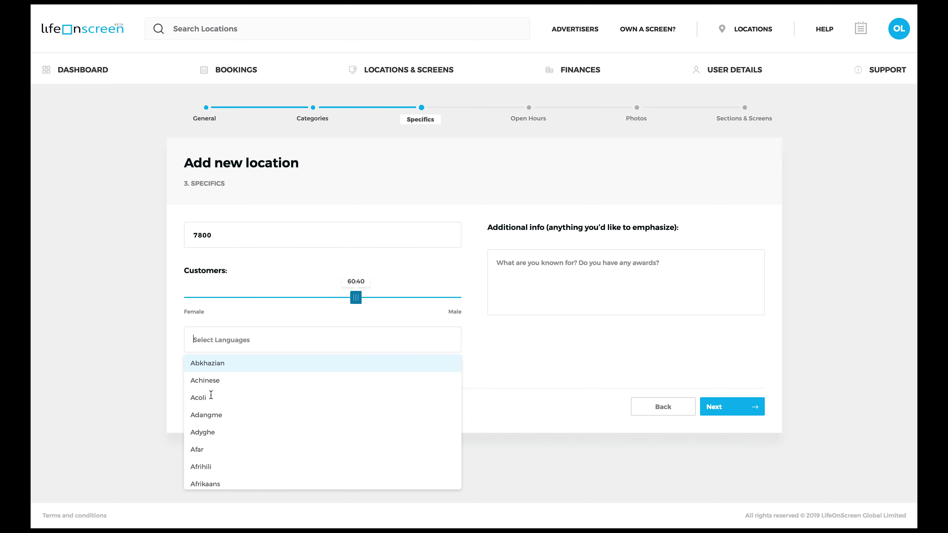
pyautogui.scroll(-15, 212, 399)
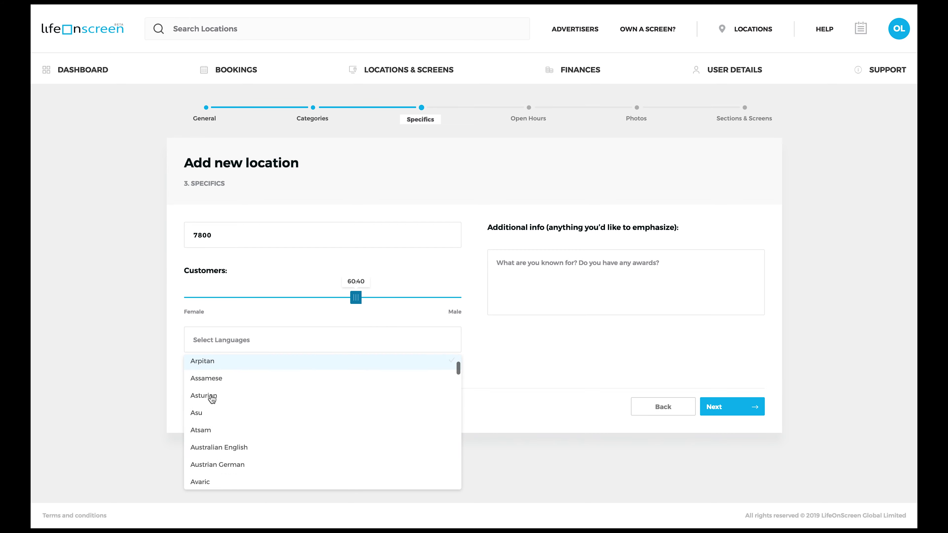
pyautogui.click(220, 373)
pyautogui.click(476, 347)
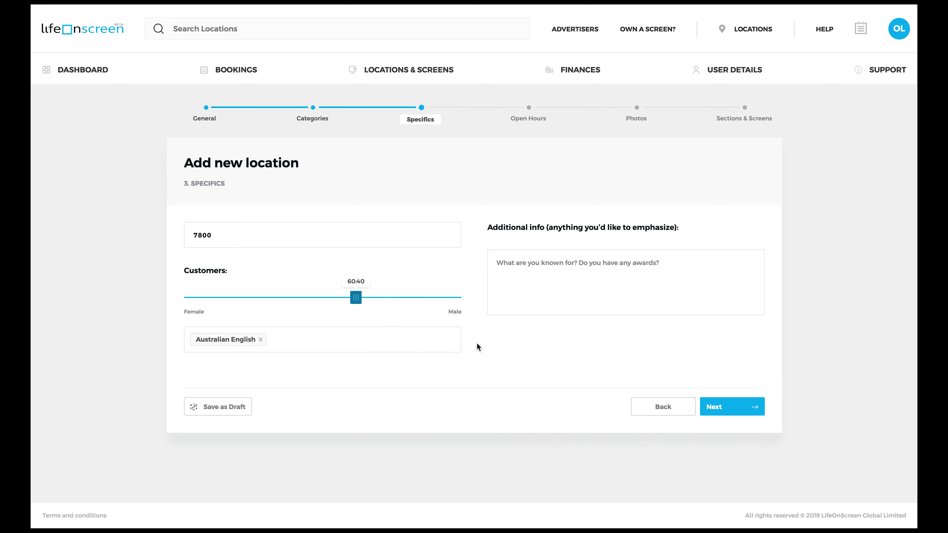
# Add the additional info "We won an award for the best sandwiches in Australia in 2018." and continue to Open Hours
pyautogui.click(545, 263)
pyautogui.write('We won an aw')
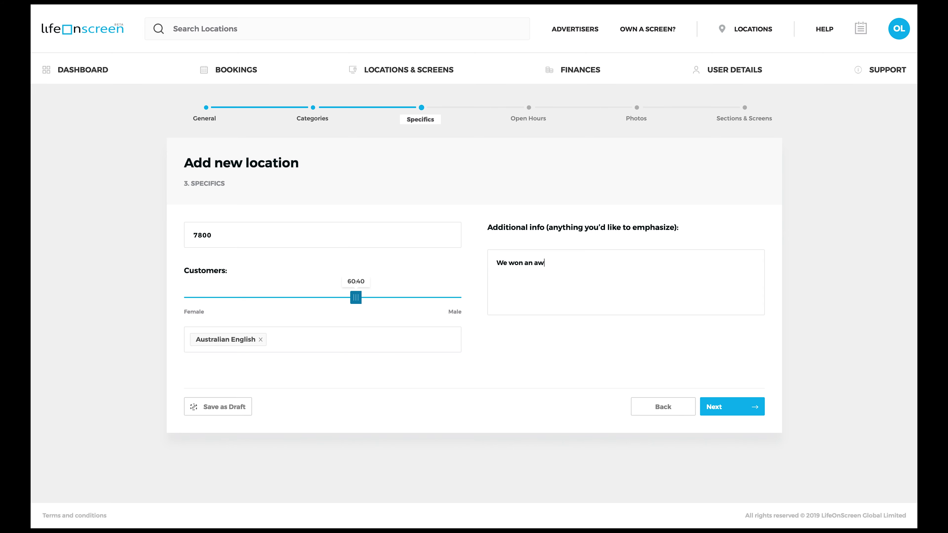
pyautogui.write('ard for the best sandwiches in Australia ')
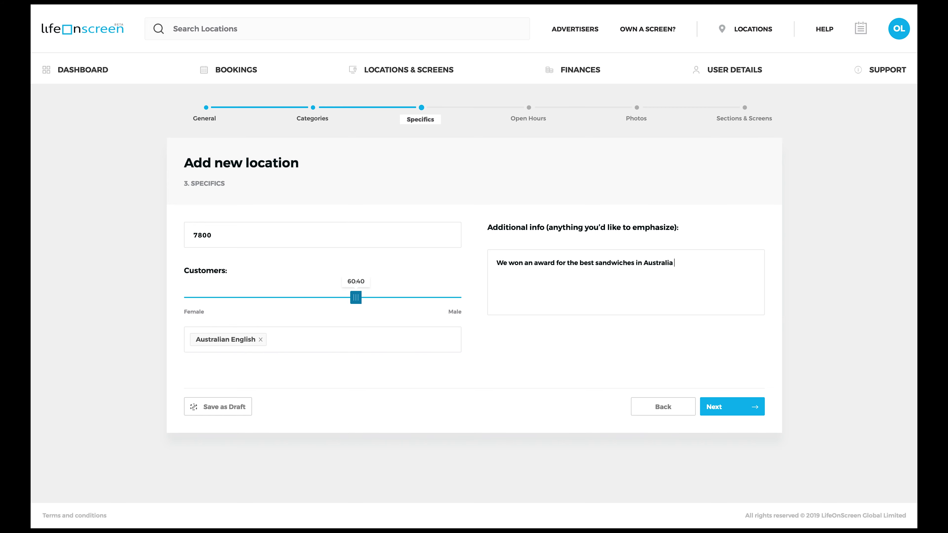
pyautogui.write('in 2018.')
pyautogui.click(720, 407)
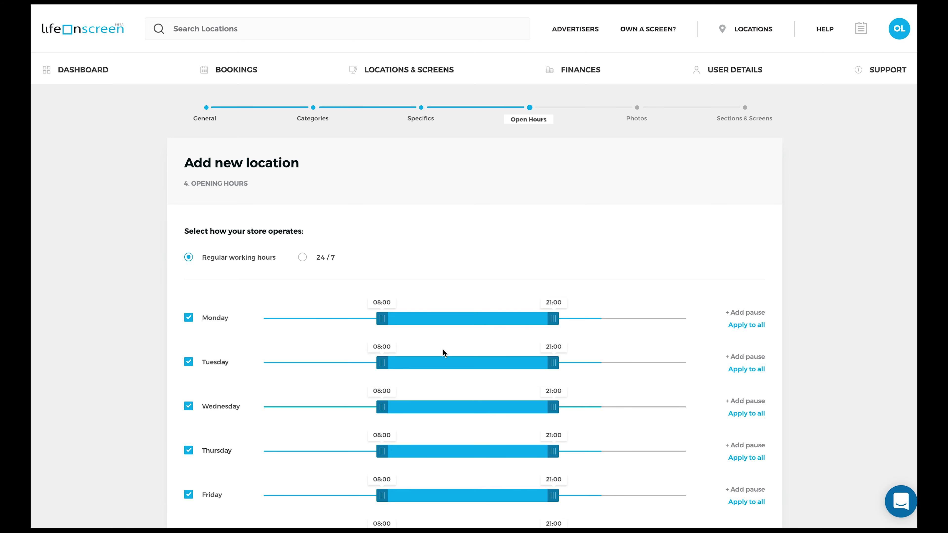
# Set Monday's closing time to 20:00 and switch the store's operation to 24/7
pyautogui.scroll(-3, 320, 343)
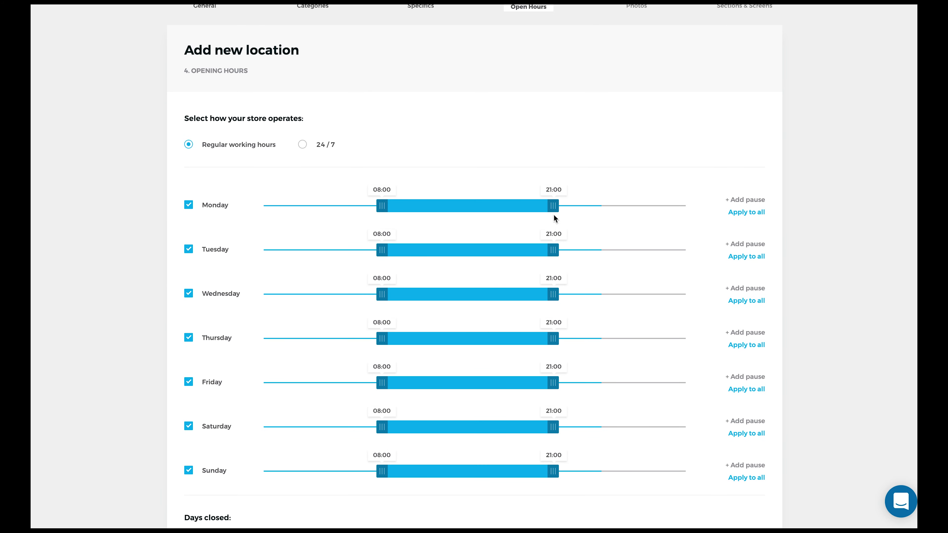
pyautogui.moveTo(547, 211); pyautogui.dragTo(546, 213)
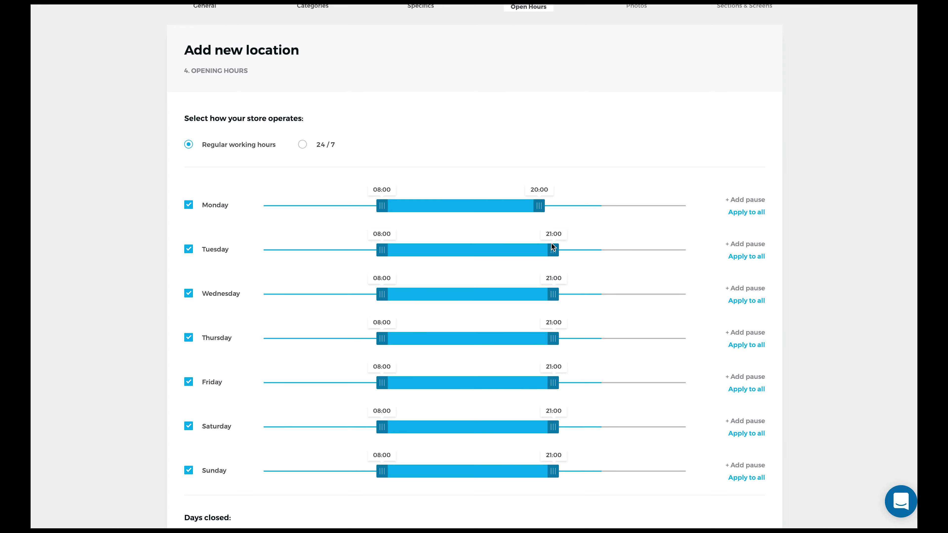
pyautogui.click(303, 145)
# Add a yearly repeated closed day on 12/31 labelled New Year, and continue to Photos
pyautogui.scroll(-5, 334, 190)
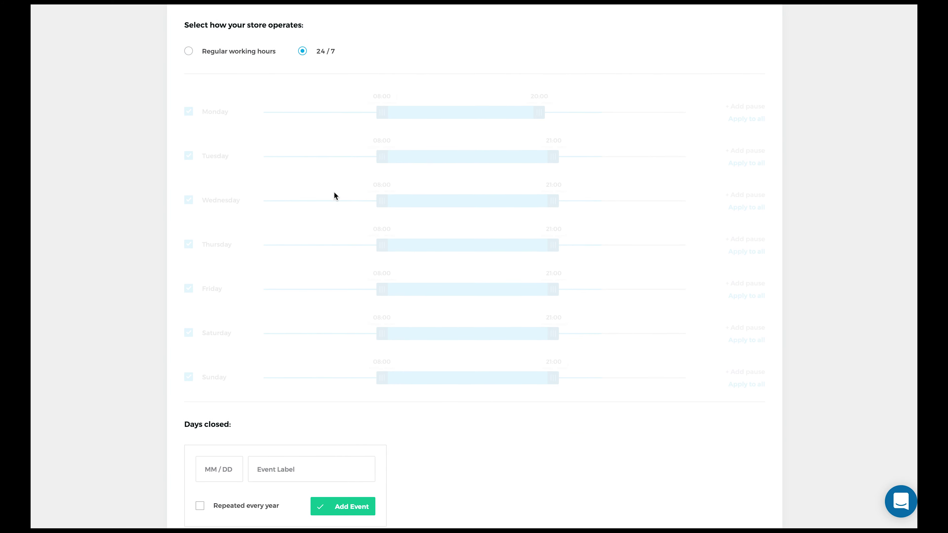
pyautogui.click(218, 364)
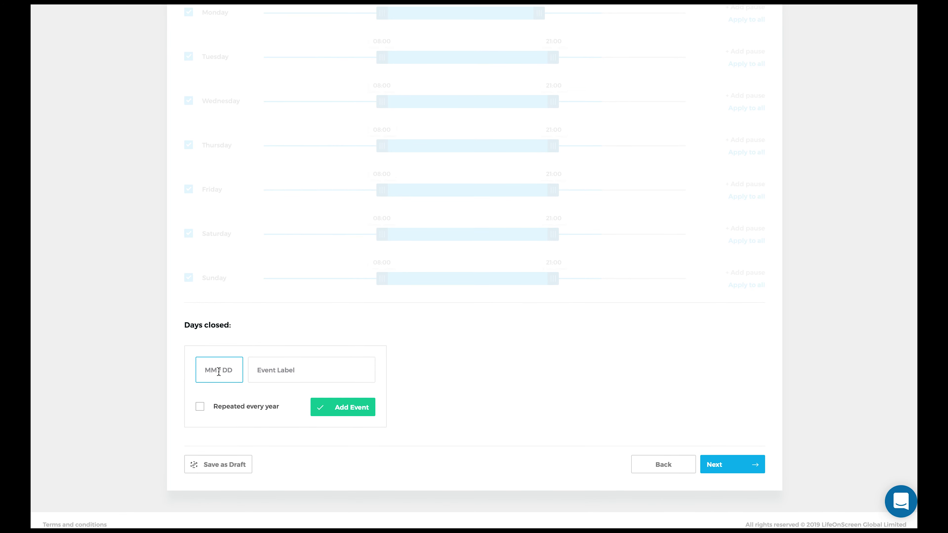
pyautogui.write('12/31')
pyautogui.click(311, 370)
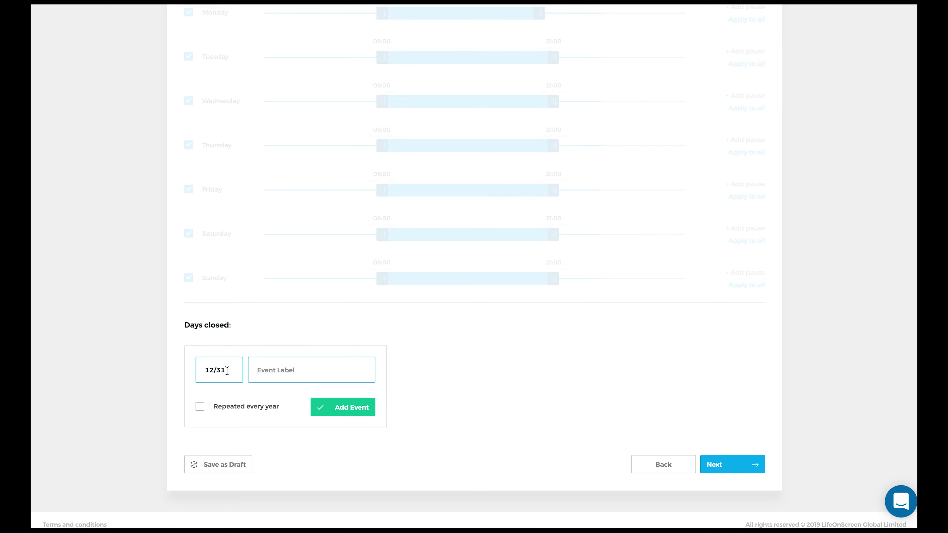
pyautogui.write('New Year')
pyautogui.click(200, 408)
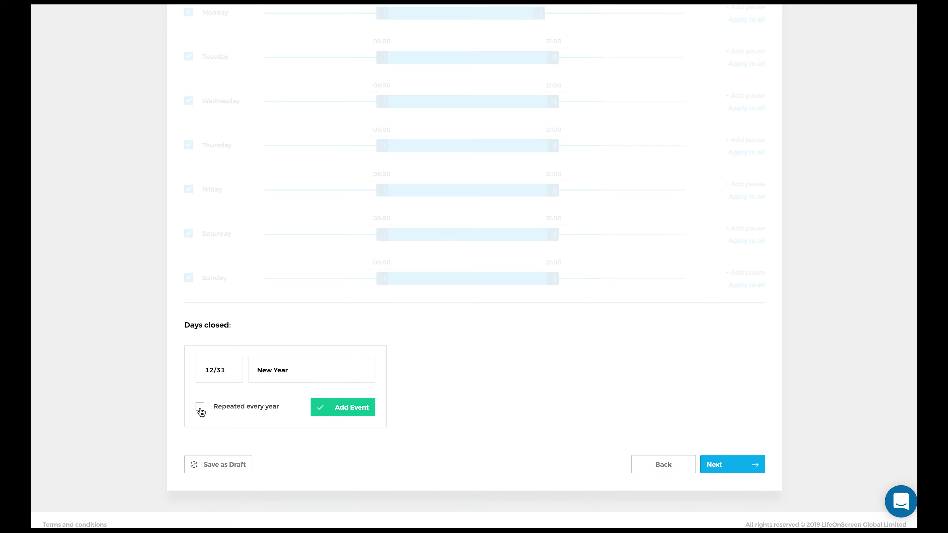
pyautogui.click(351, 411)
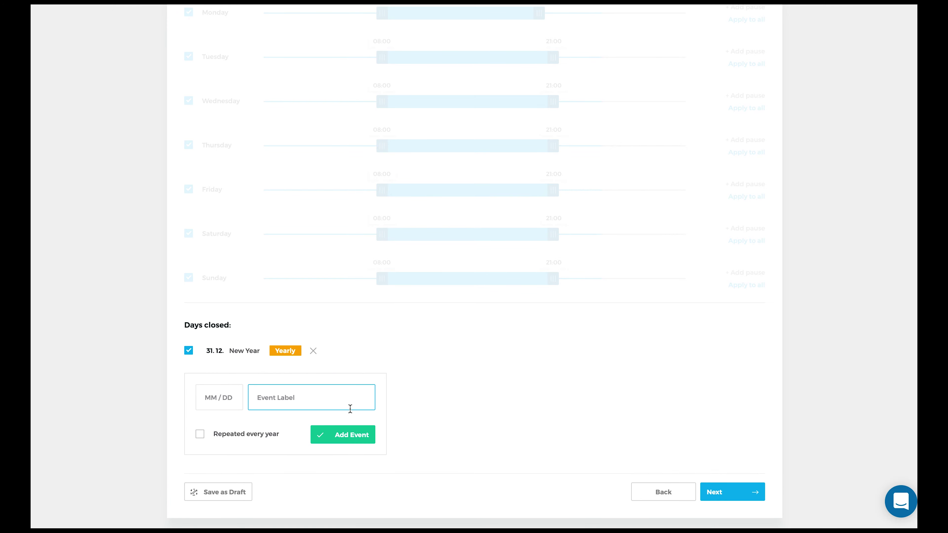
pyautogui.click(721, 492)
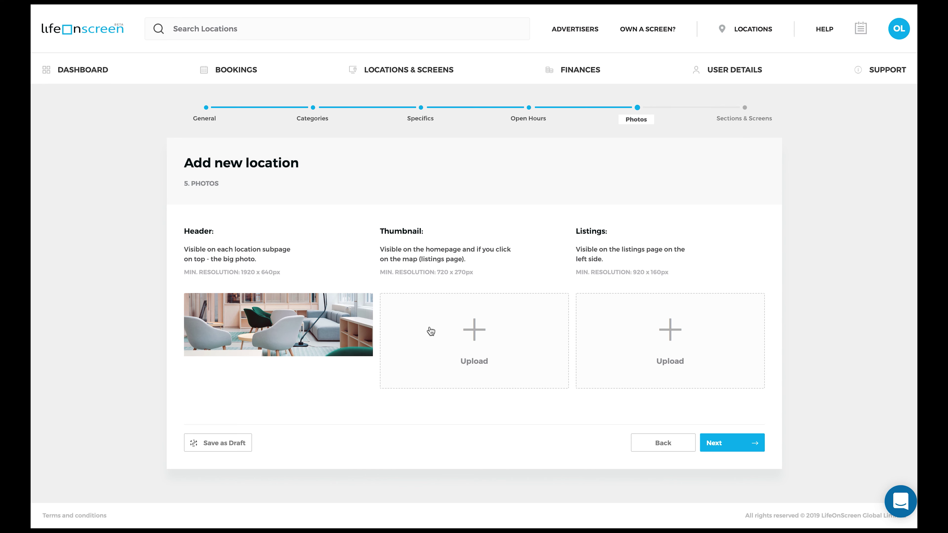
# Upload Oscars 2.jpg as the location's thumbnail photo
pyautogui.click(430, 330)
pyautogui.click(352, 26)
pyautogui.click(661, 180)
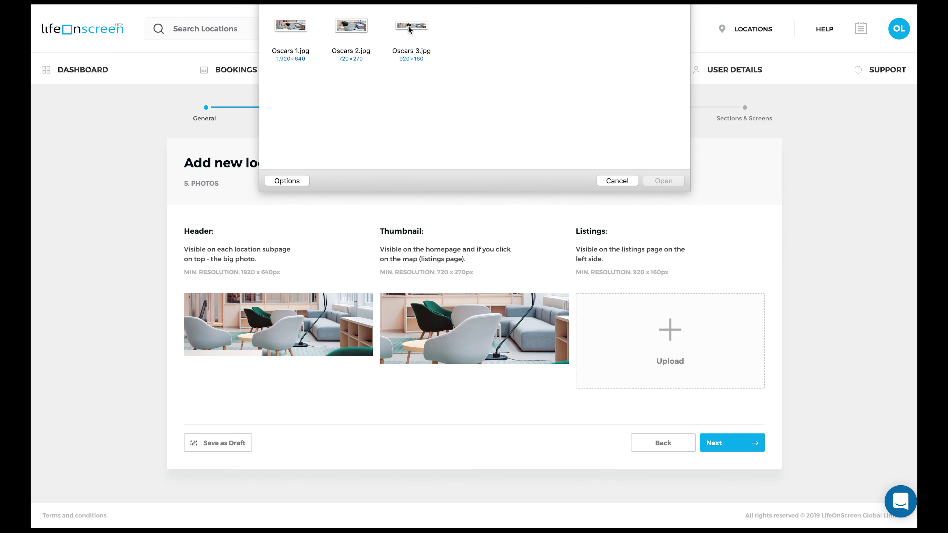
# Upload Oscars 3.jpg as the location's listings photo and continue to Sections & Screens
pyautogui.click(410, 26)
pyautogui.click(660, 181)
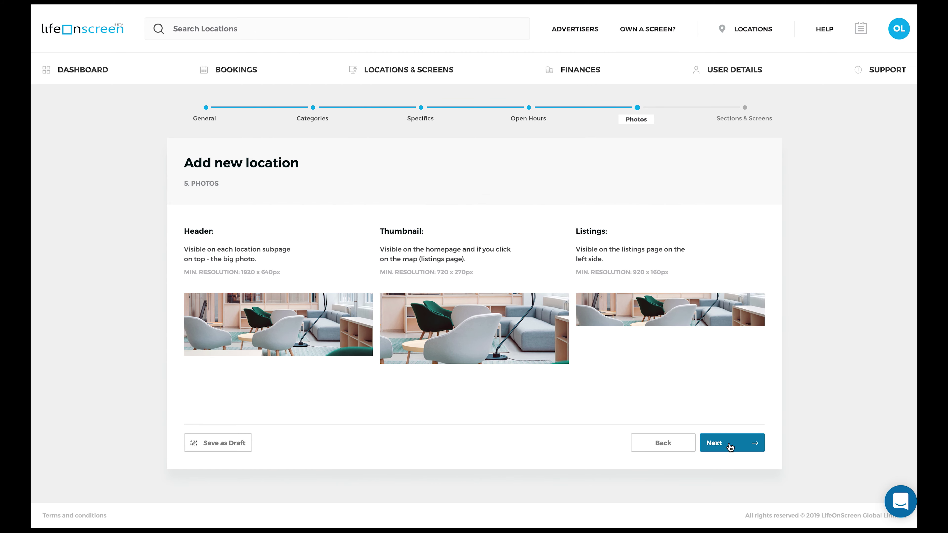
pyautogui.click(730, 447)
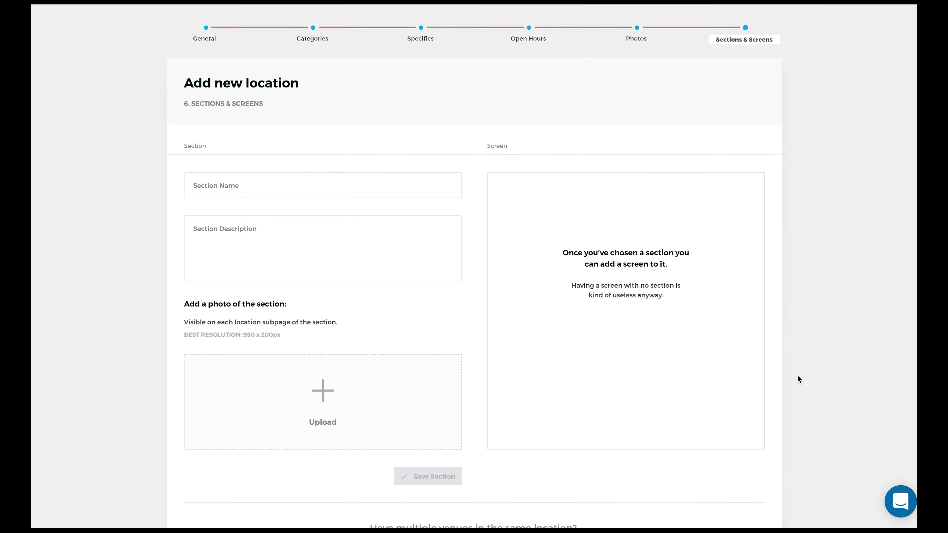
# Name the section "Oscar's entrance" and describe it as "This is the front of the store"
pyautogui.scroll(-1, 796, 375)
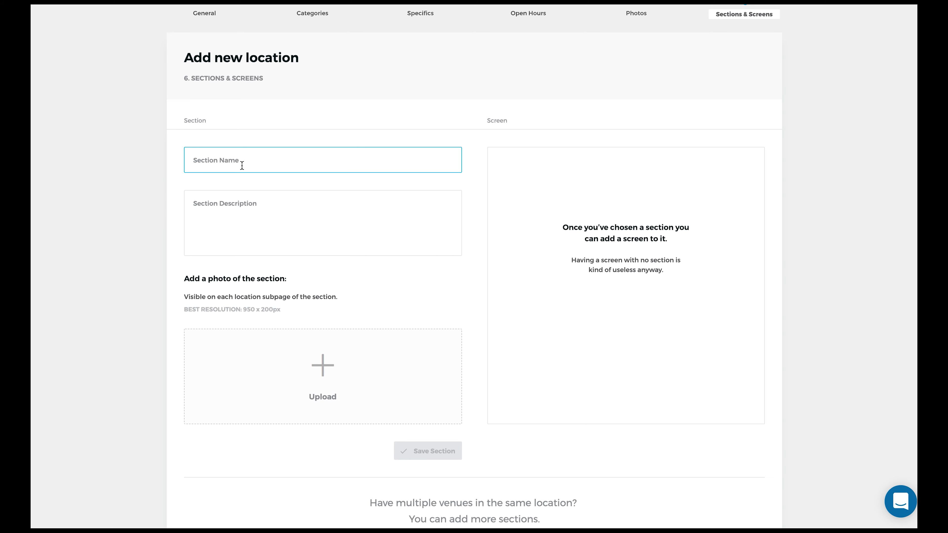
pyautogui.write("Oscar's entrance")
pyautogui.press('Tab')
pyautogui.write('This is the front of the')
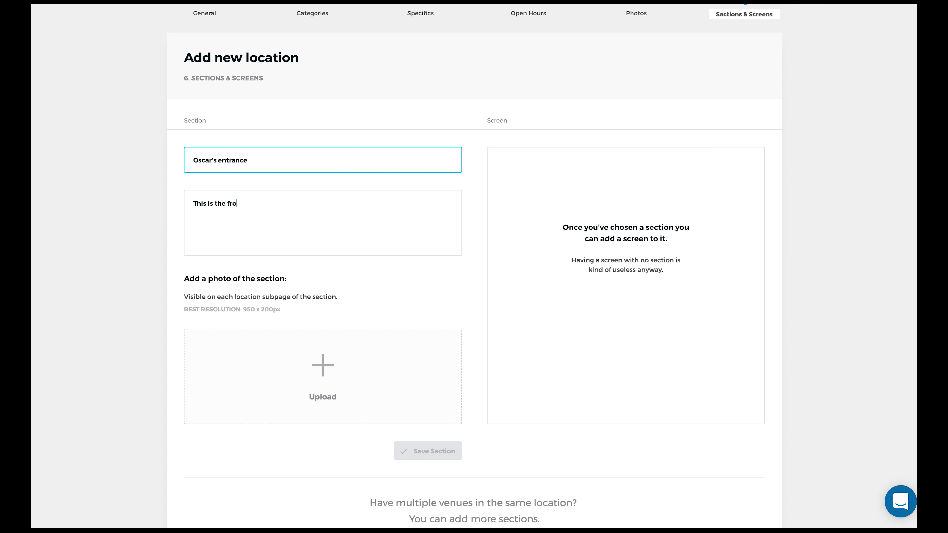
pyautogui.write(' store')
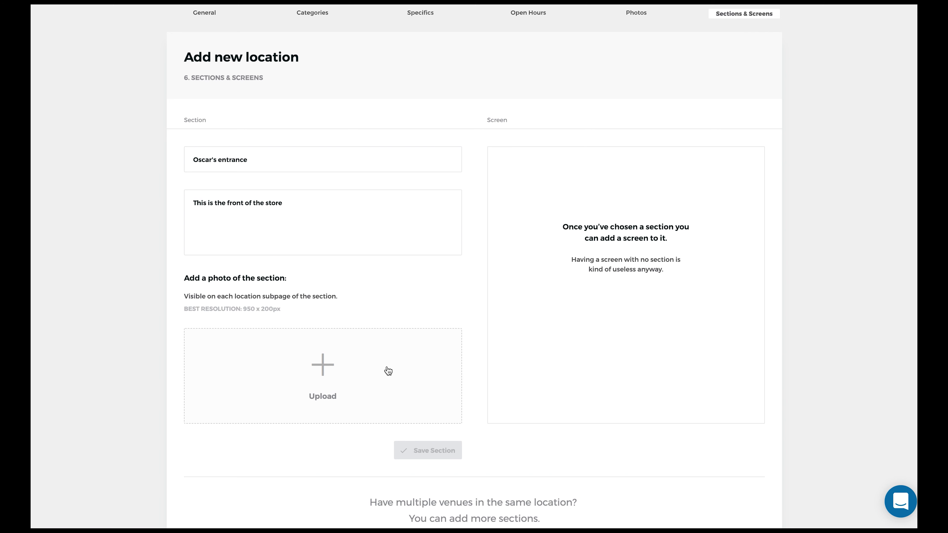
# Upload Oscars 4.jpg as the section's photo and save the section
pyautogui.click(320, 364)
pyautogui.click(471, 30)
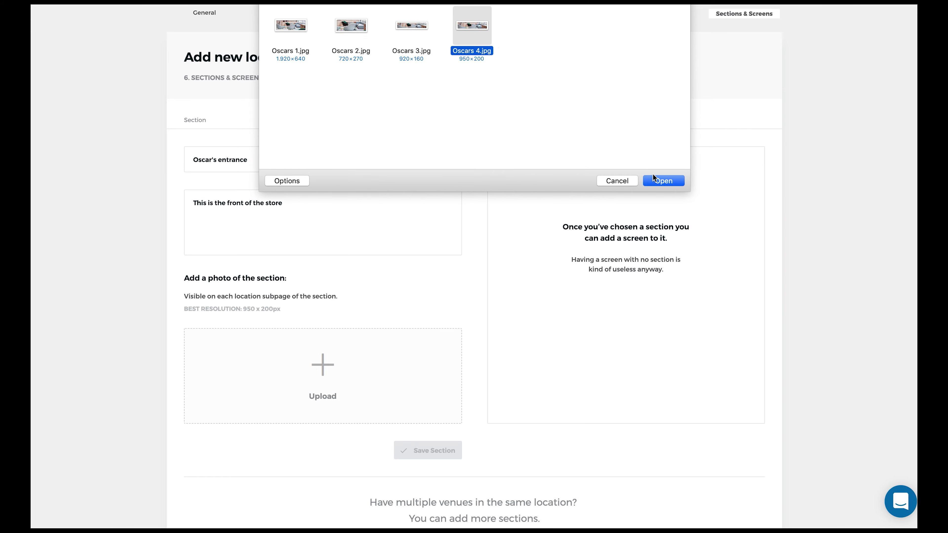
pyautogui.click(659, 182)
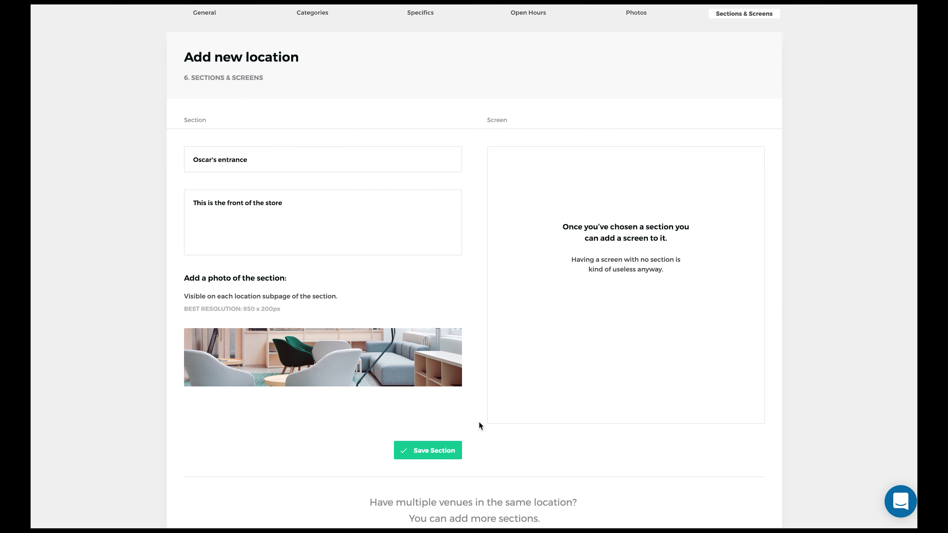
pyautogui.scroll(-1, 613, 276)
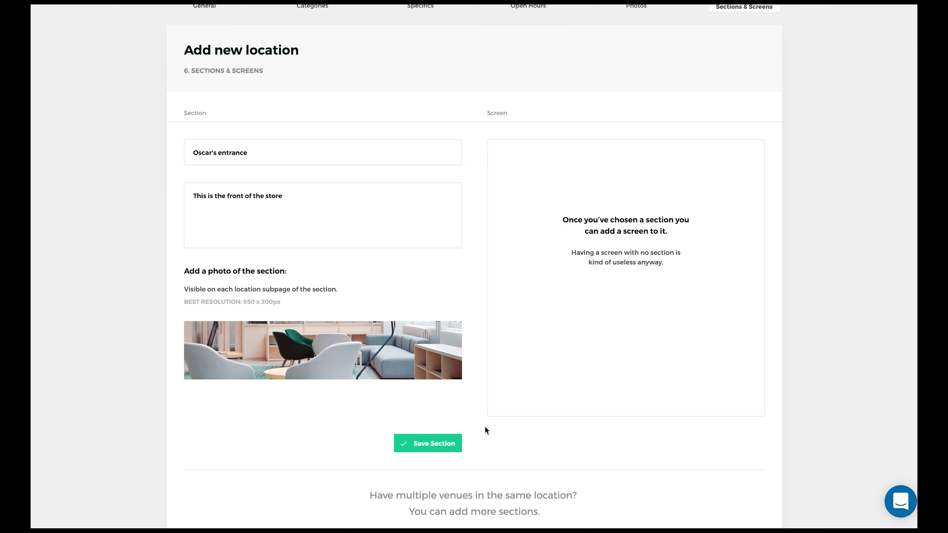
pyautogui.click(450, 445)
# Name the screen "Entrance screen" and set its size to 55 inches, price to $10 per day and orientation to horizontal
pyautogui.scroll(-1, 500, 450)
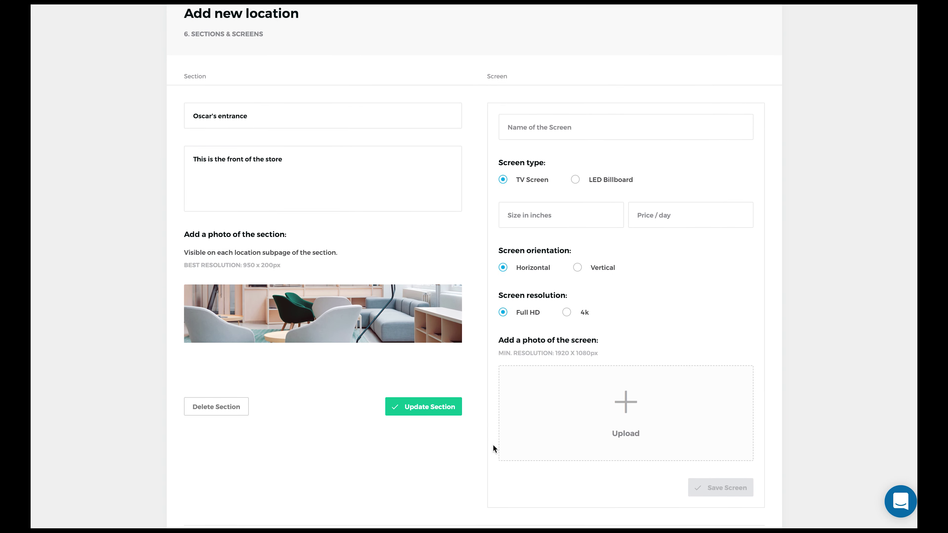
pyautogui.click(557, 122)
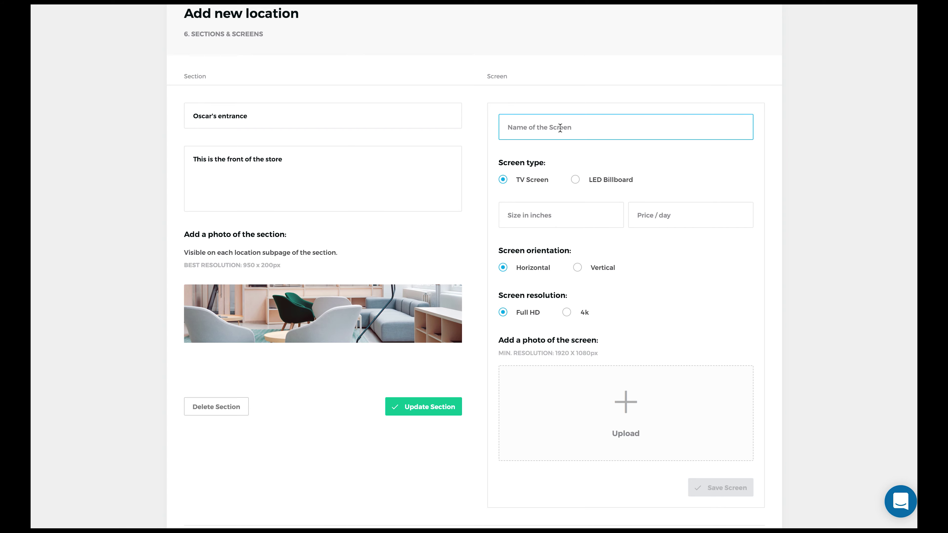
pyautogui.write('Entrance screen')
pyautogui.click(547, 222)
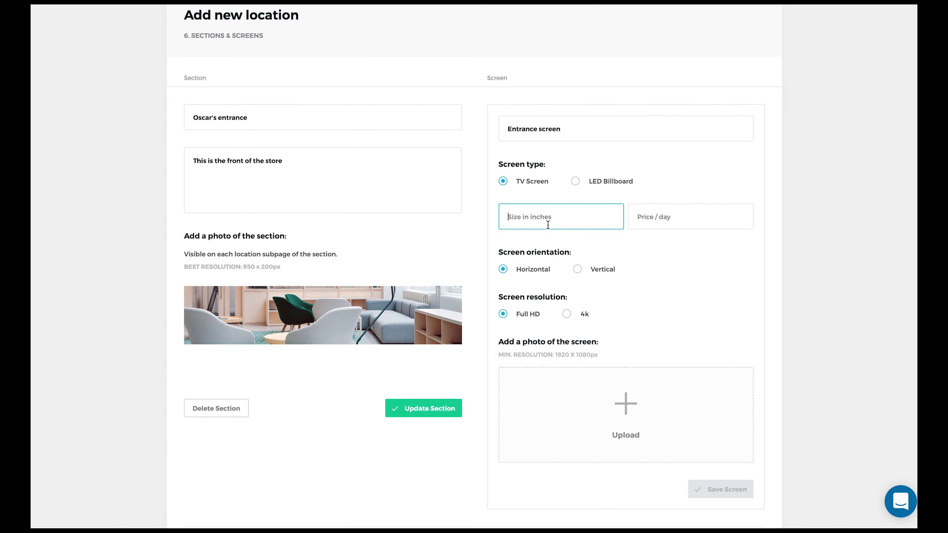
pyautogui.write('55')
pyautogui.click(670, 222)
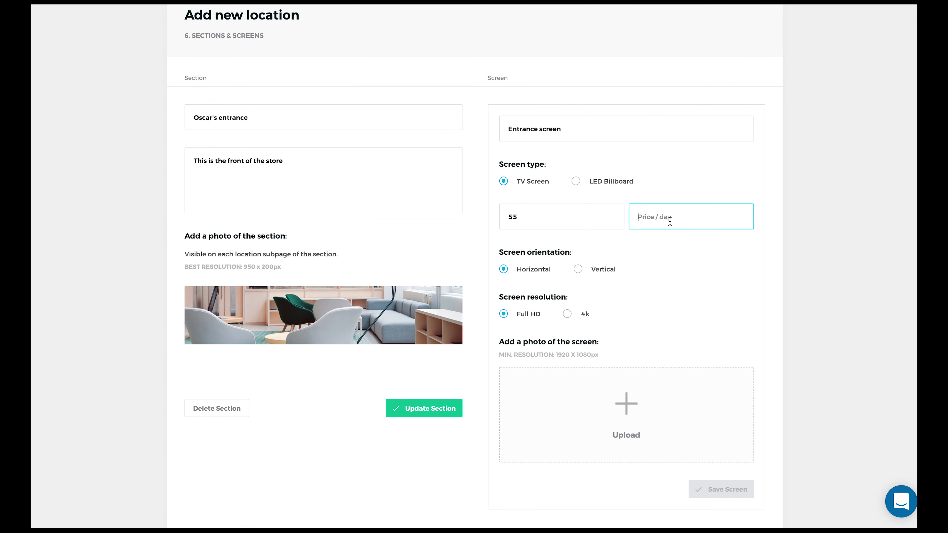
pyautogui.write('10')
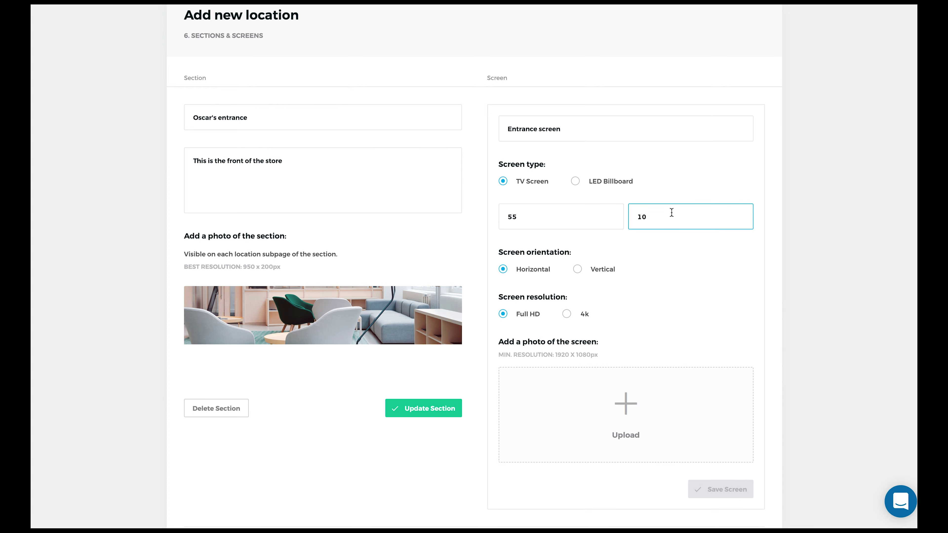
pyautogui.click(570, 272)
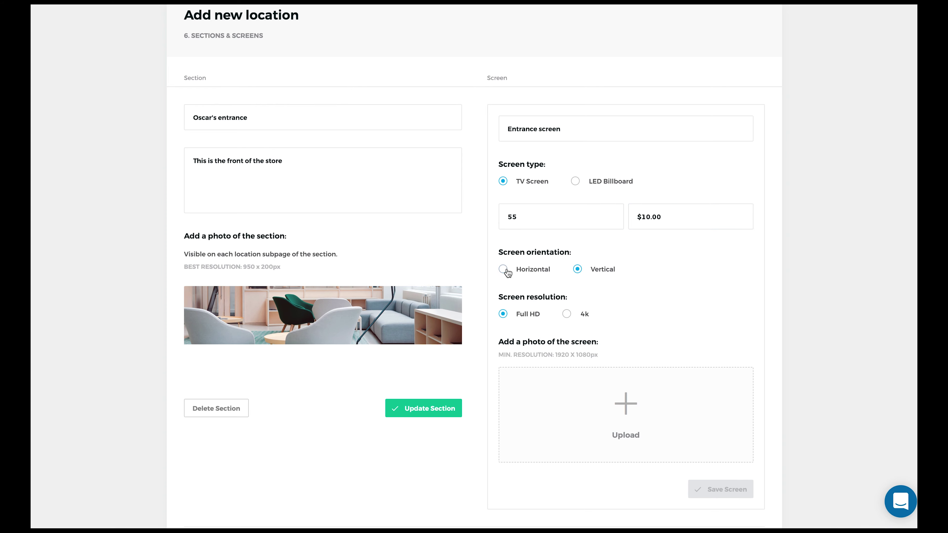
# Upload Oscars 5.jpg as the screen's photo and save the screen
pyautogui.scroll(-2, 512, 322)
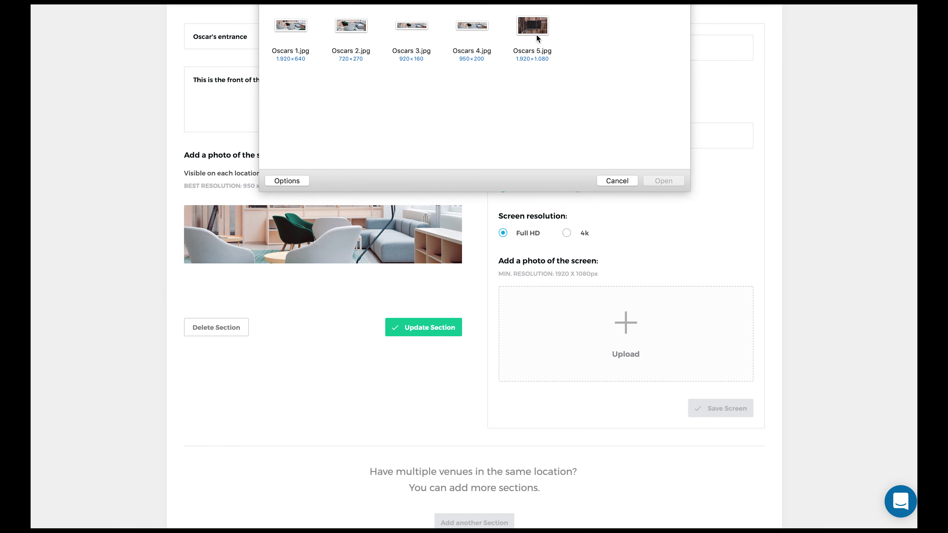
pyautogui.click(537, 35)
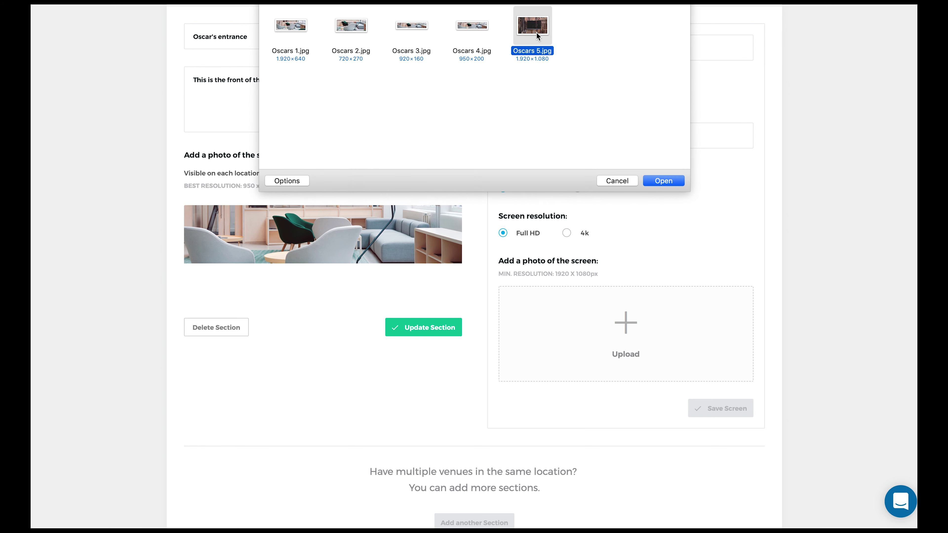
pyautogui.click(664, 182)
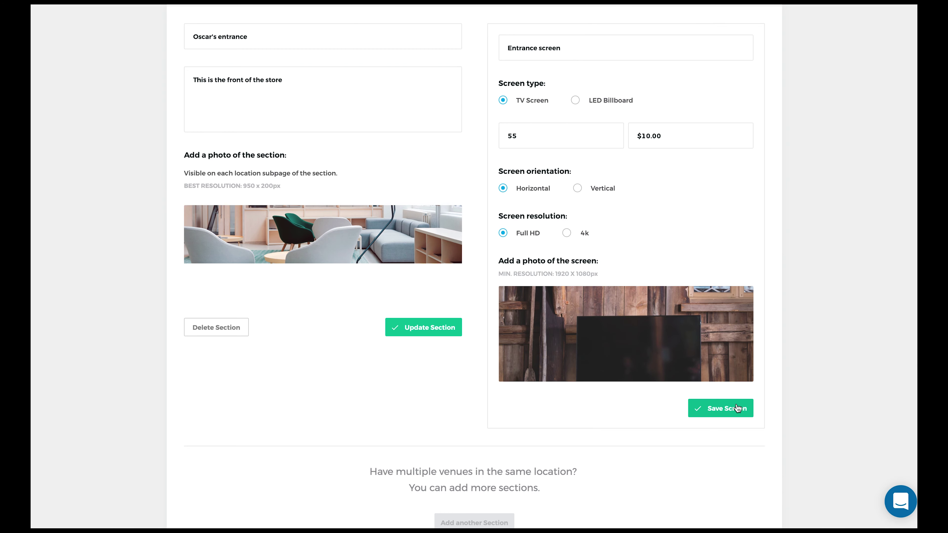
pyautogui.scroll(-2, 737, 408)
pyautogui.click(717, 354)
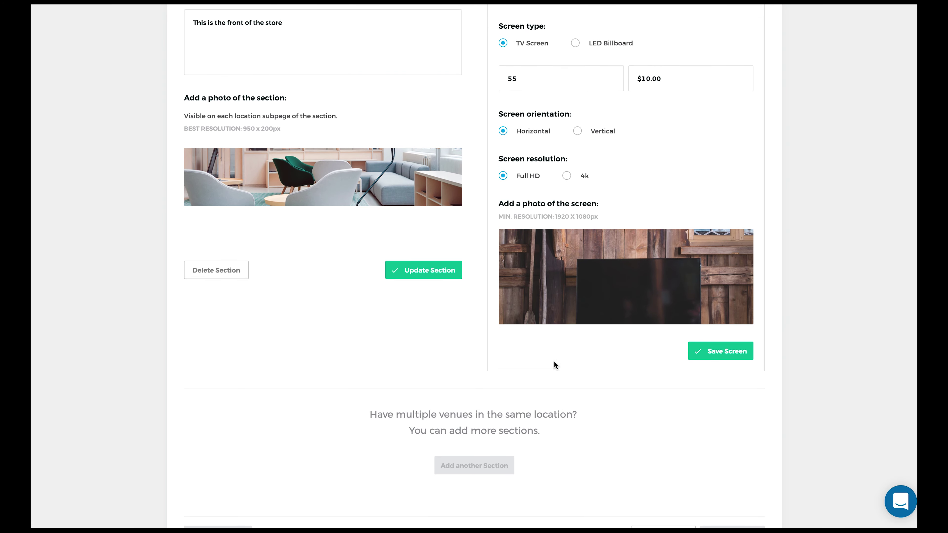
# Add another blank screen form to the entrance section and another blank section to the location
pyautogui.scroll(3, 603, 433)
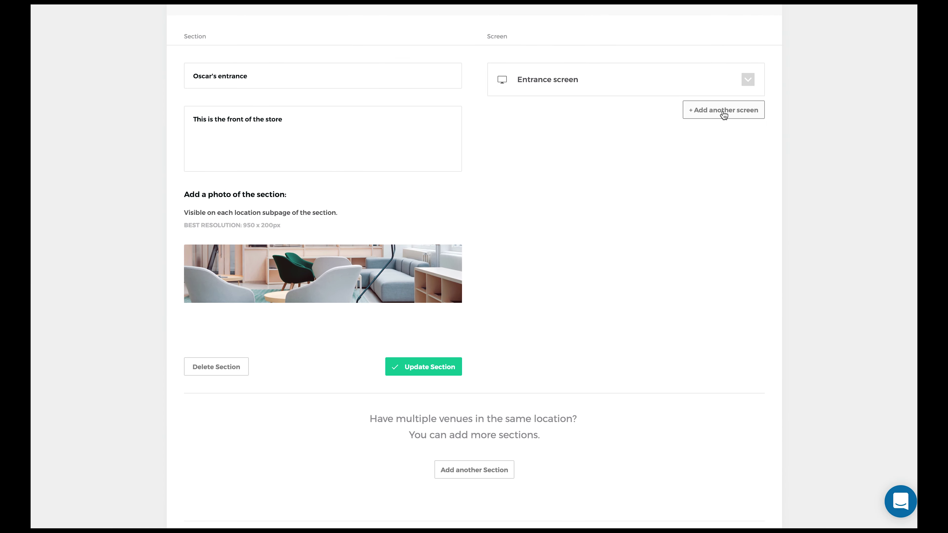
pyautogui.click(723, 112)
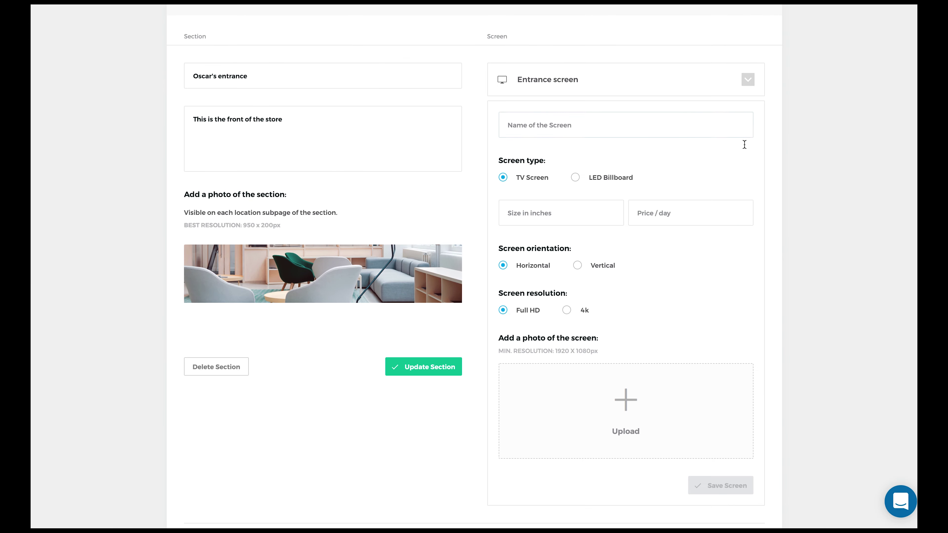
pyautogui.scroll(-2, 459, 433)
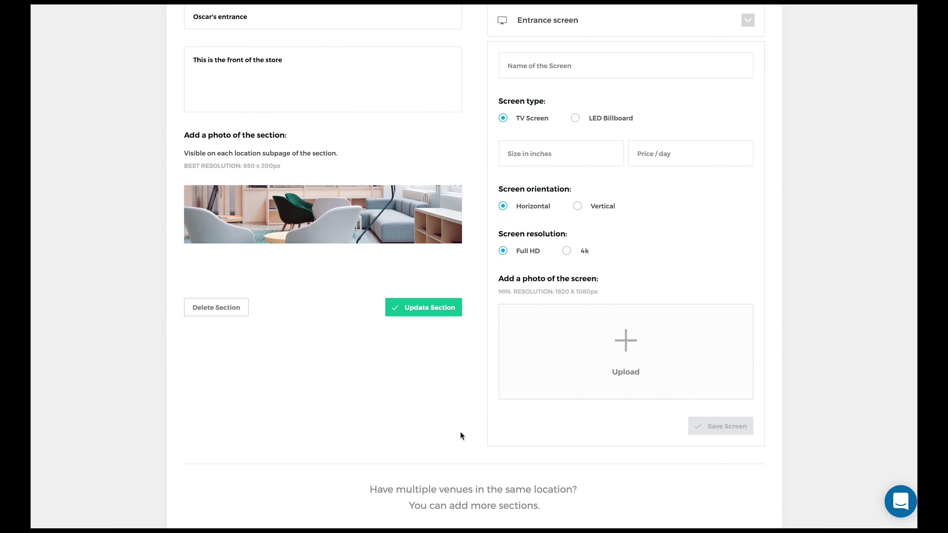
pyautogui.scroll(-4, 460, 433)
pyautogui.scroll(1, 467, 421)
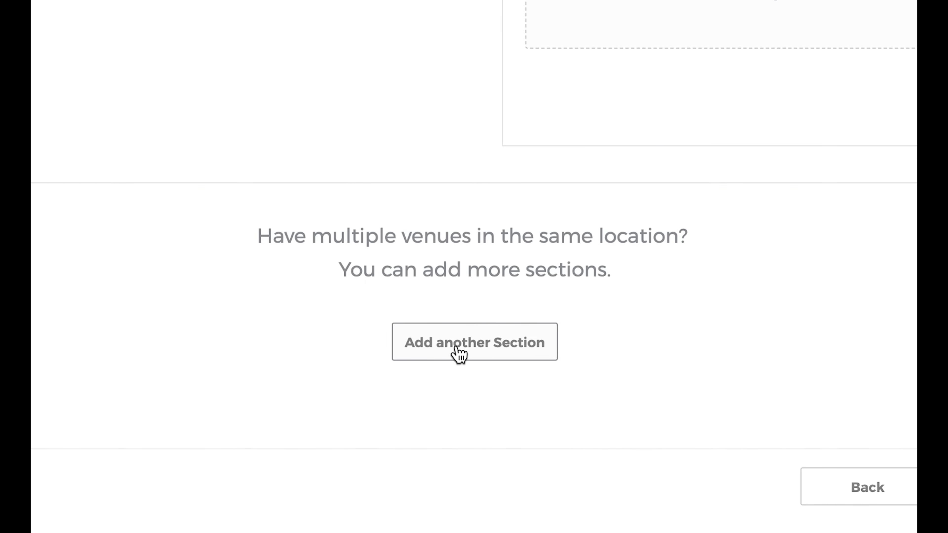
pyautogui.click(458, 353)
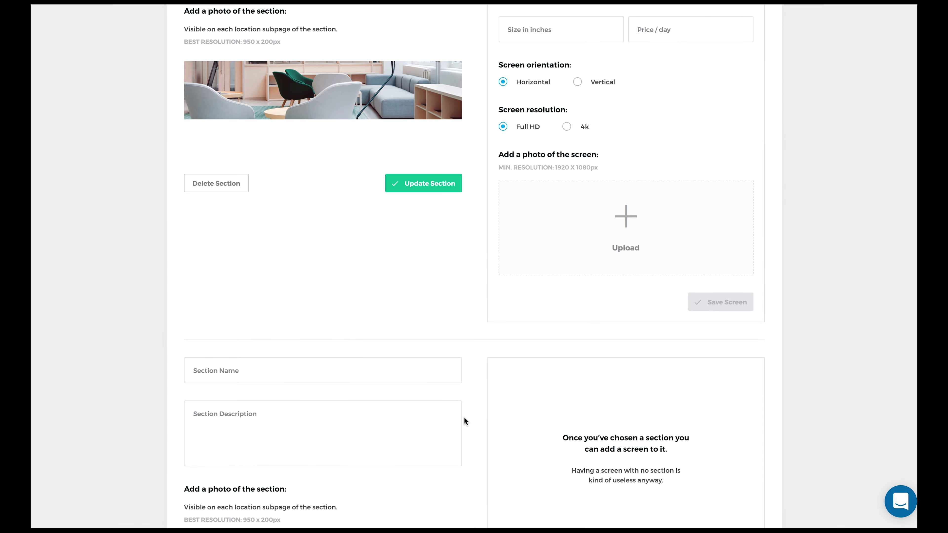
# Submit the new location, leaving the additional section blank
pyautogui.scroll(-5, 474, 420)
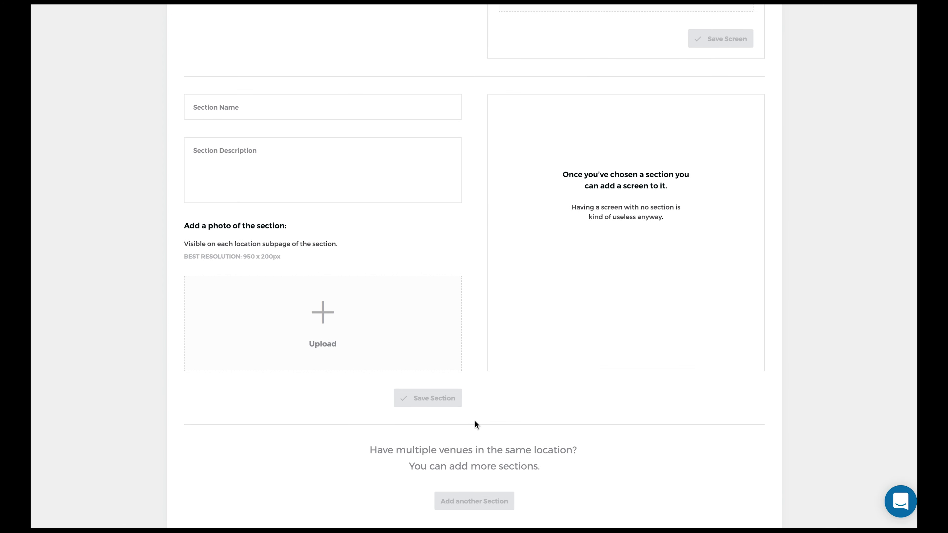
pyautogui.scroll(-3, 474, 420)
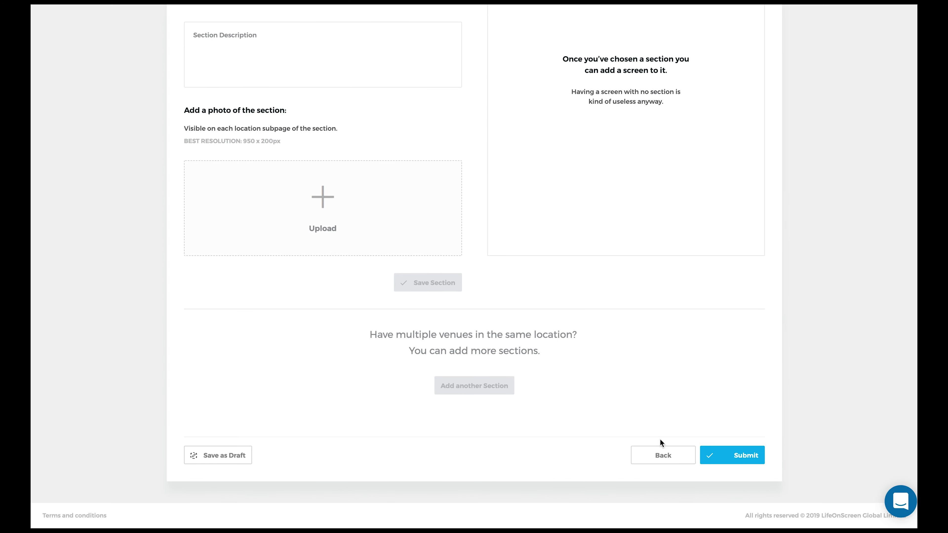
pyautogui.click(726, 458)
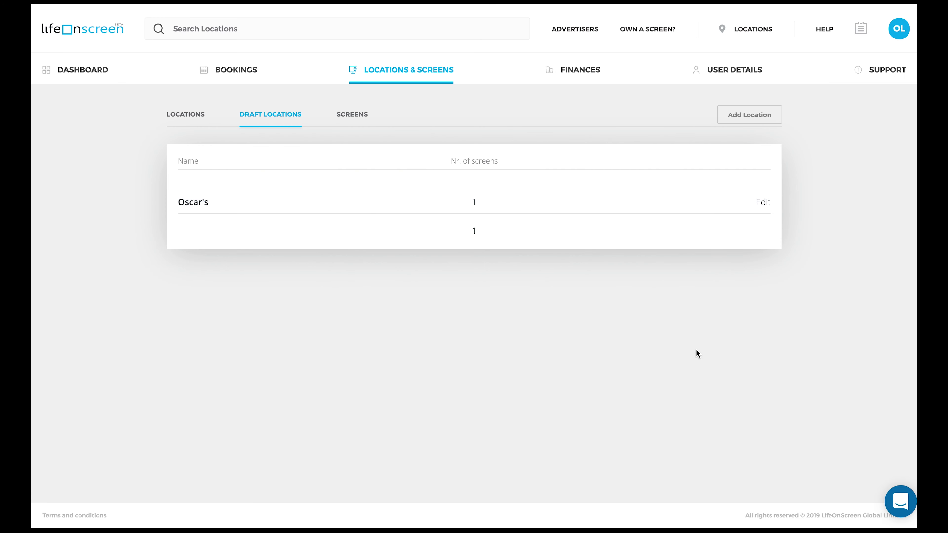